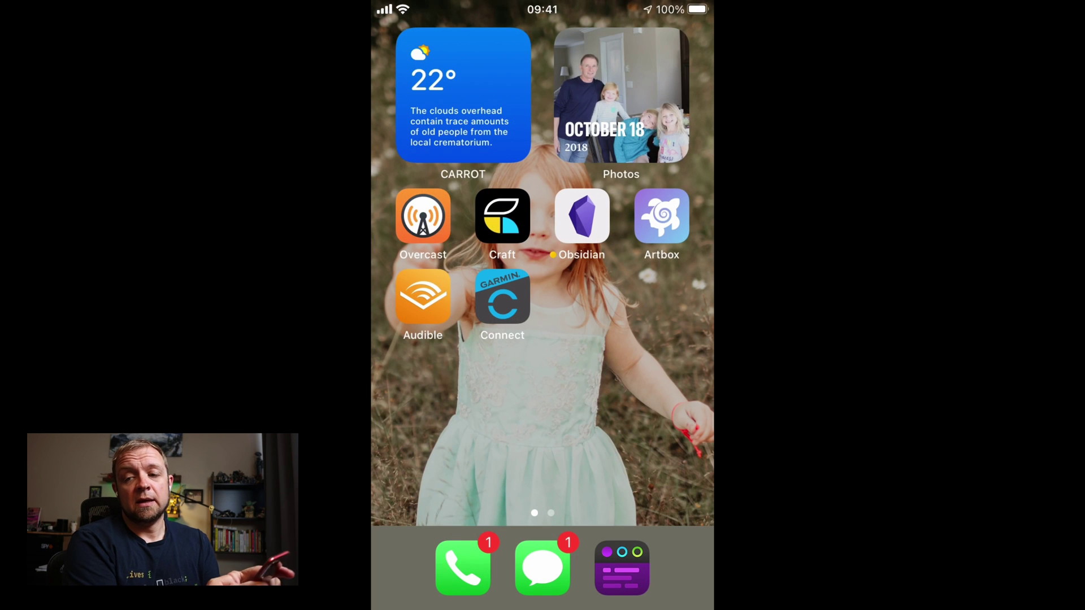
type("sh")
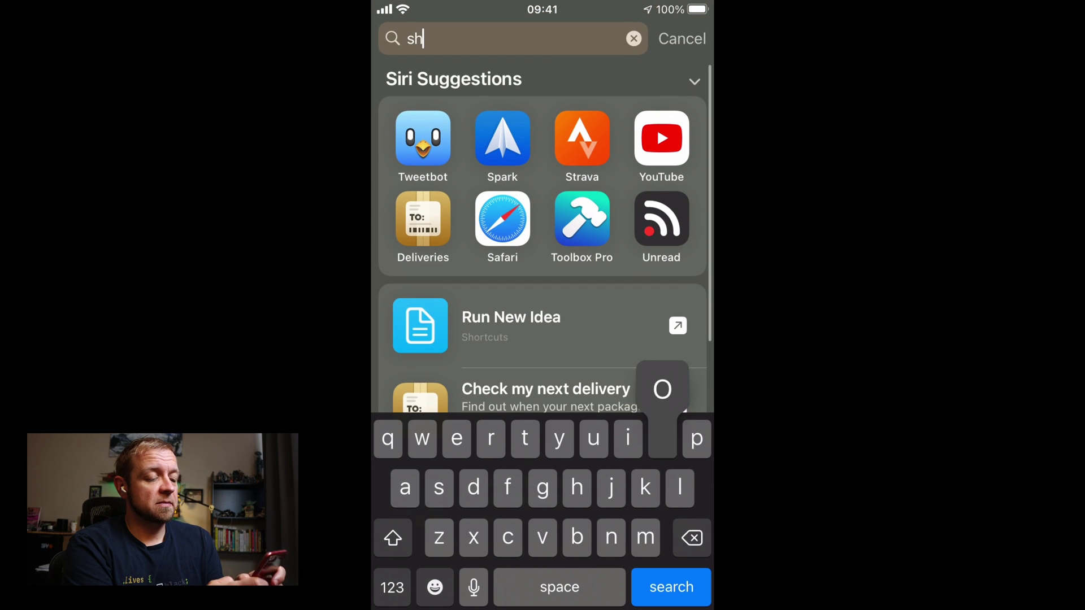
type("ort")
Step: Launch Shortcuts from Spotlight, search the library for 'New', and open New Idea
key("Return")
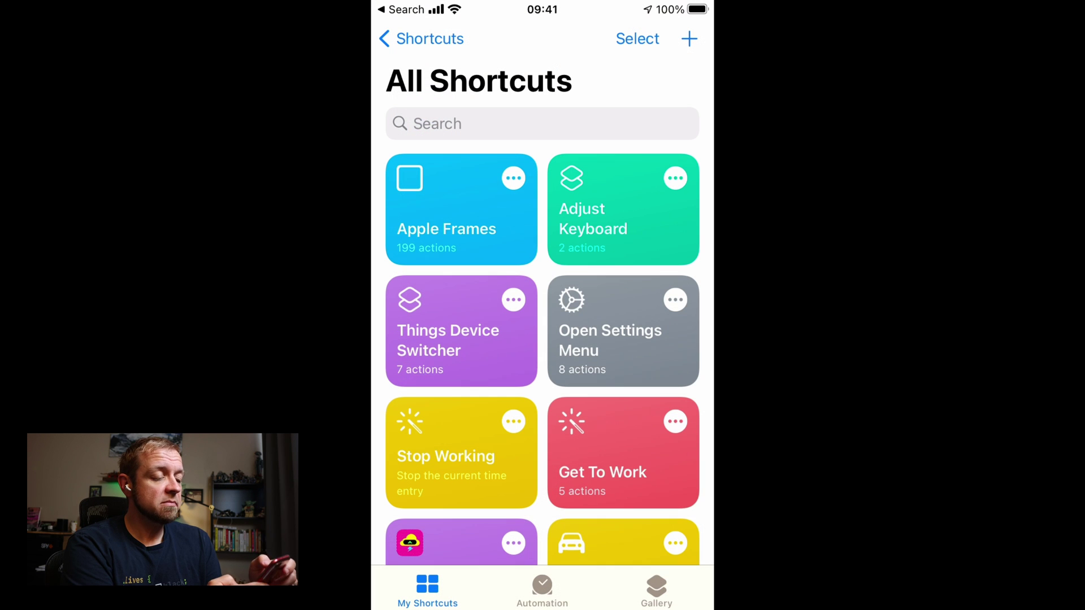
left_click(475, 123)
type("N")
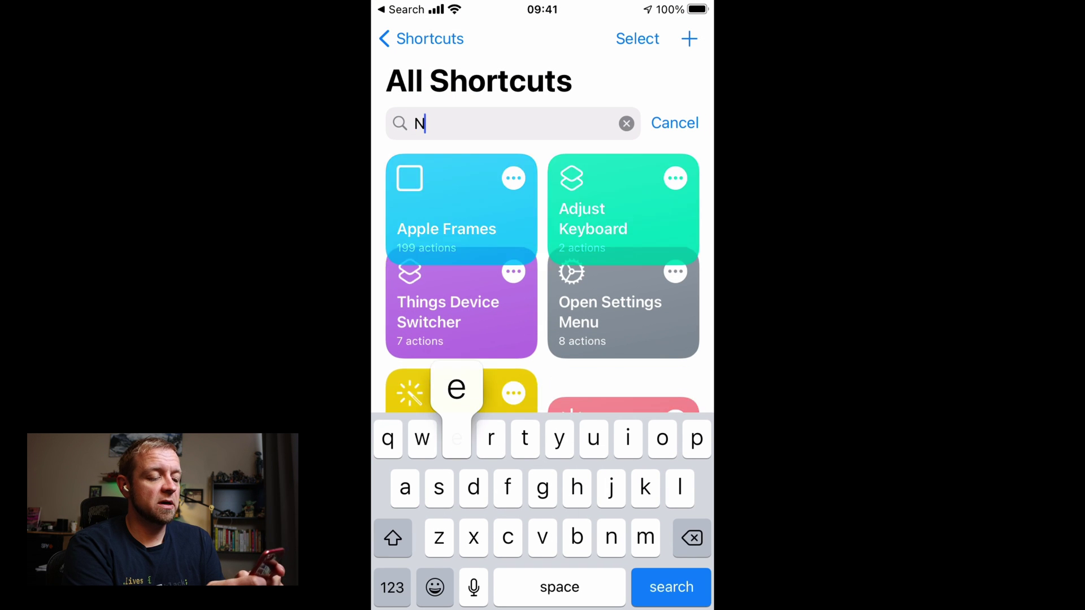
type("ew")
scroll(543, 255, "down", 5)
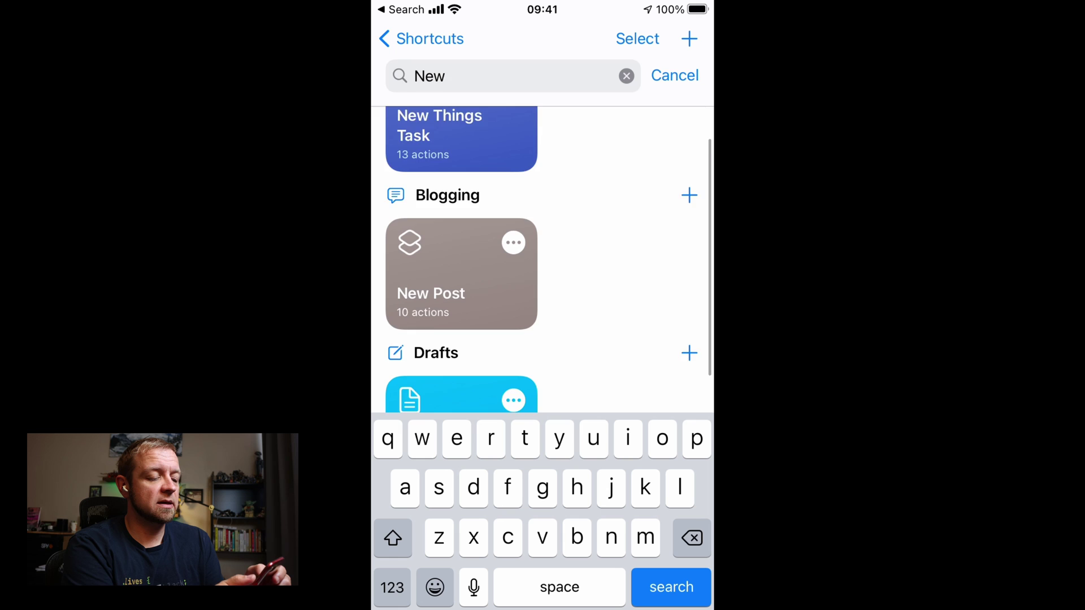
left_click(514, 312)
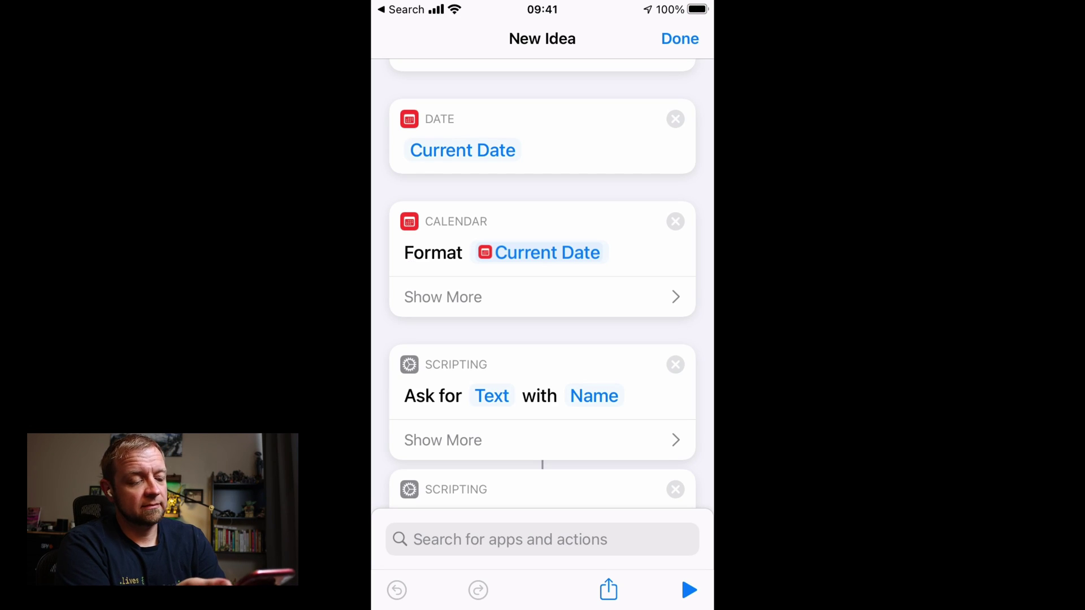
scroll(543, 297, "down", 2)
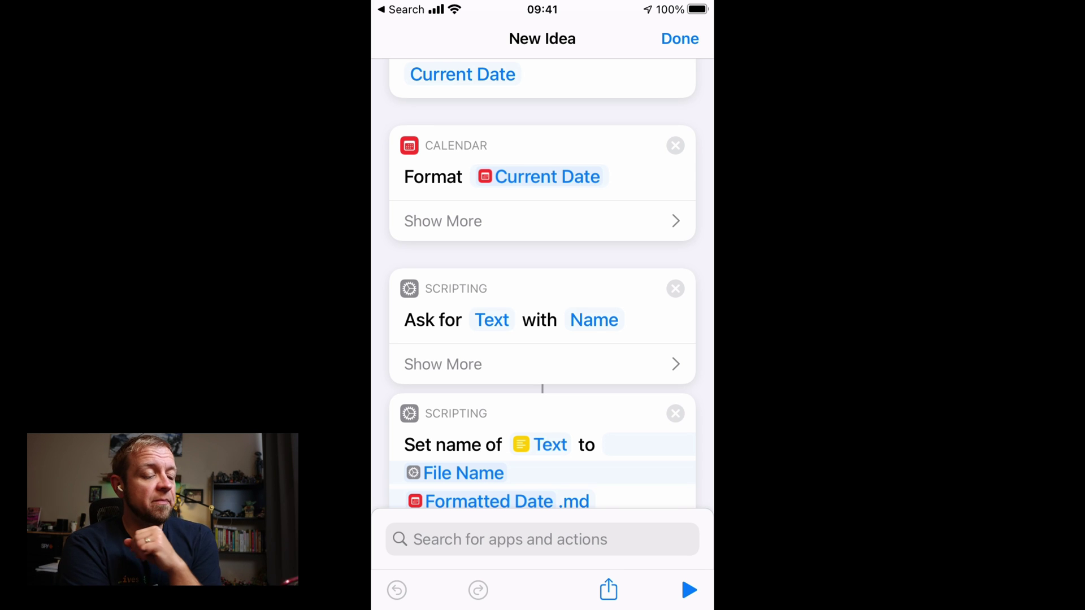
scroll(543, 297, "up", 2)
scroll(542, 298, "up", 3)
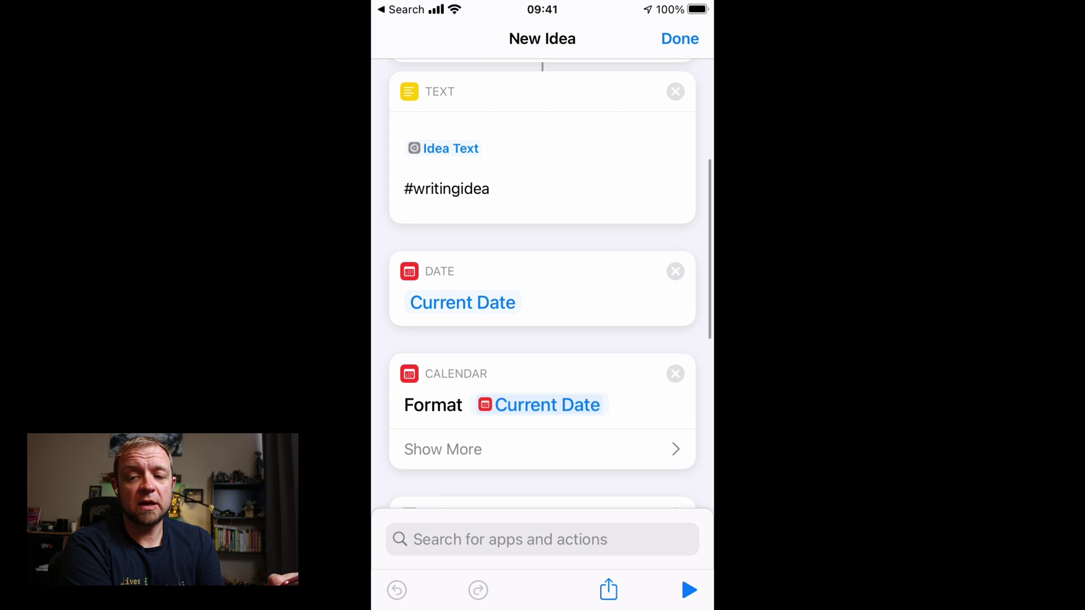
scroll(543, 298, "down", 1)
scroll(543, 298, "down", 2)
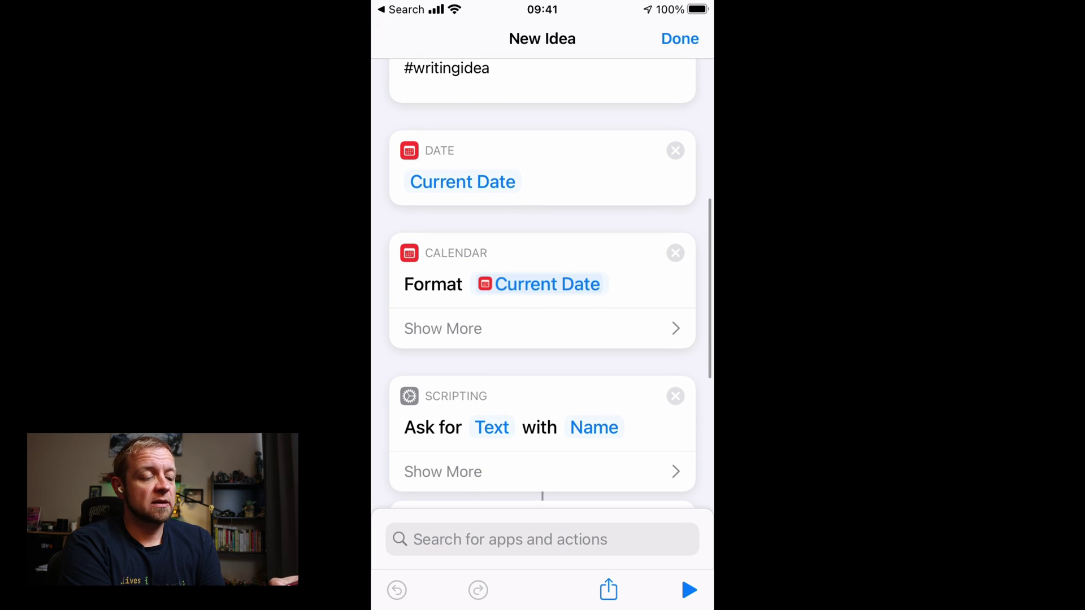
scroll(543, 297, "down", 2)
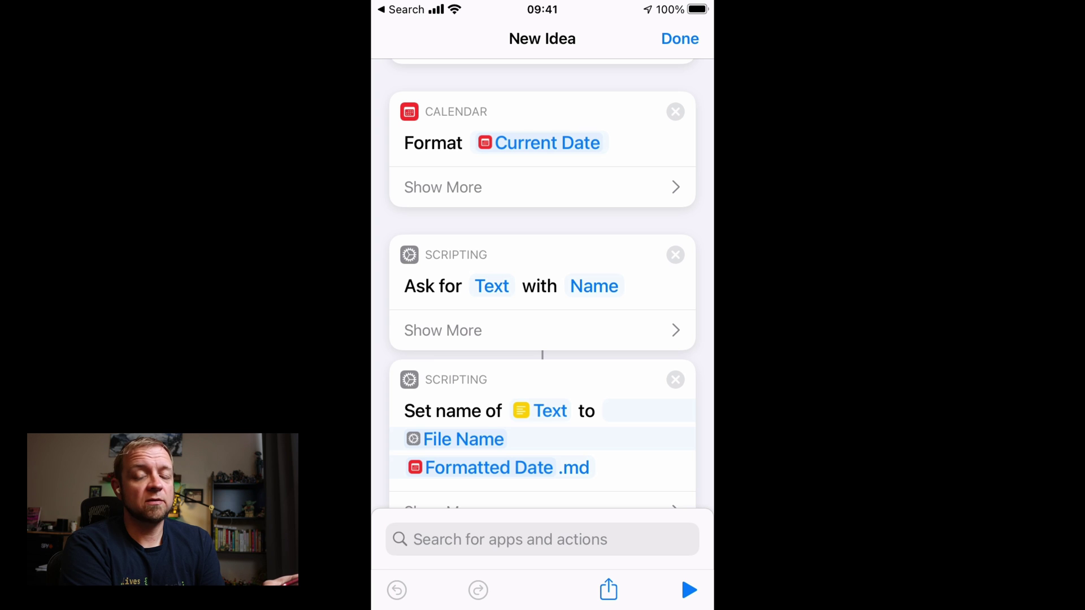
scroll(543, 297, "down", 2)
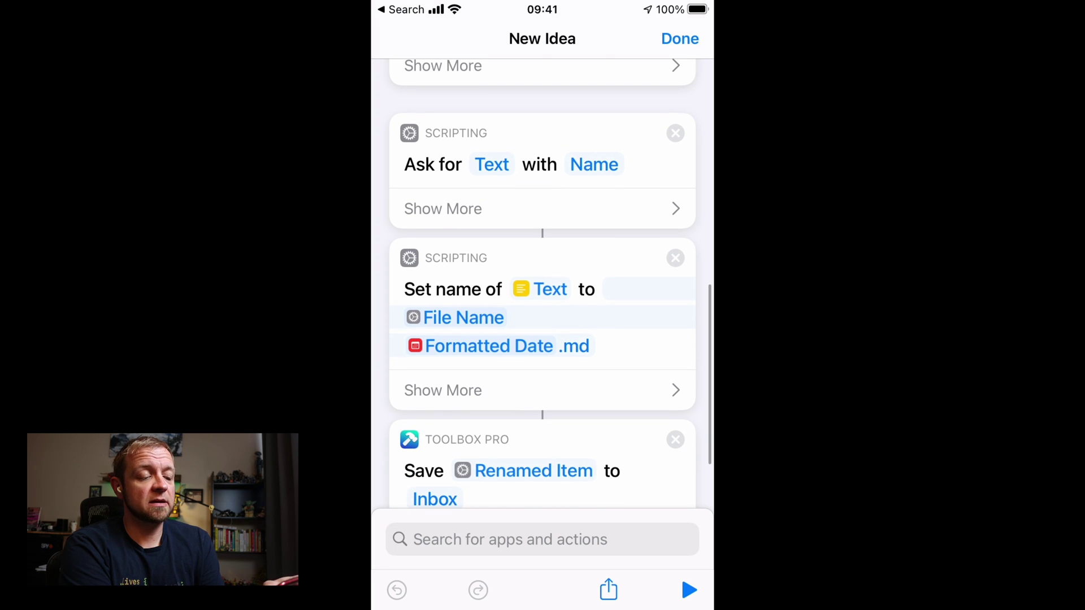
scroll(543, 297, "down", 1)
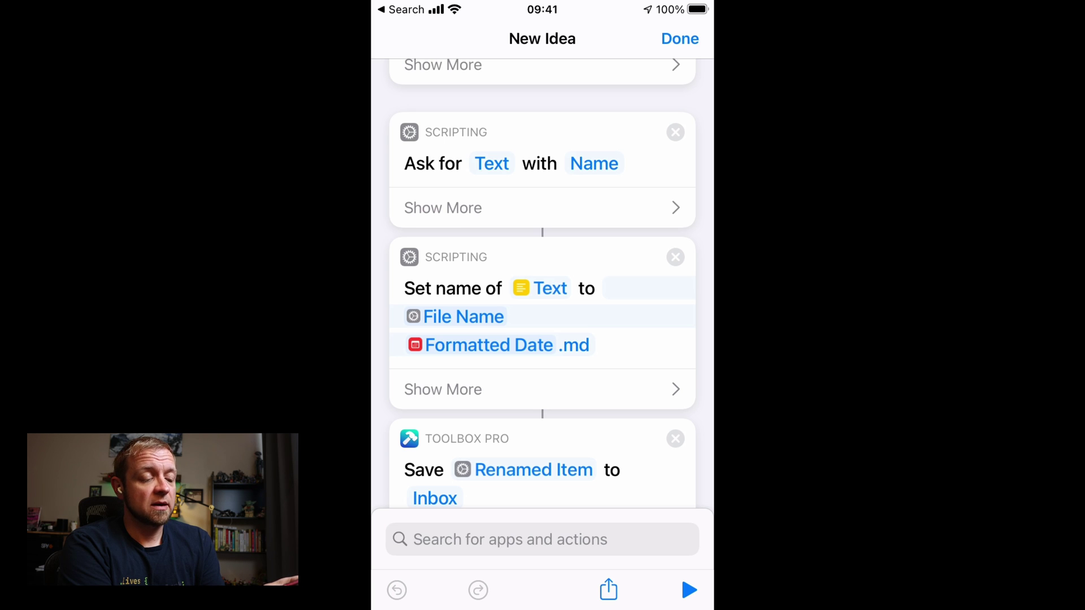
scroll(543, 339, "down", 3)
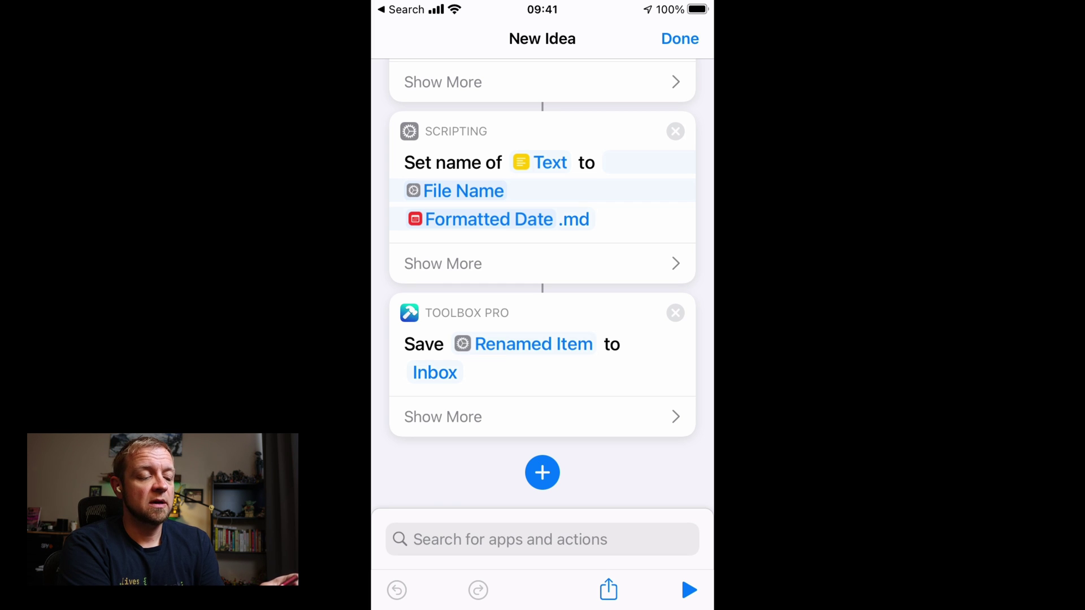
Step: Keep the Toolbox Pro save action's folder as the Inbox bookmark and finish editing New Idea
left_click(442, 416)
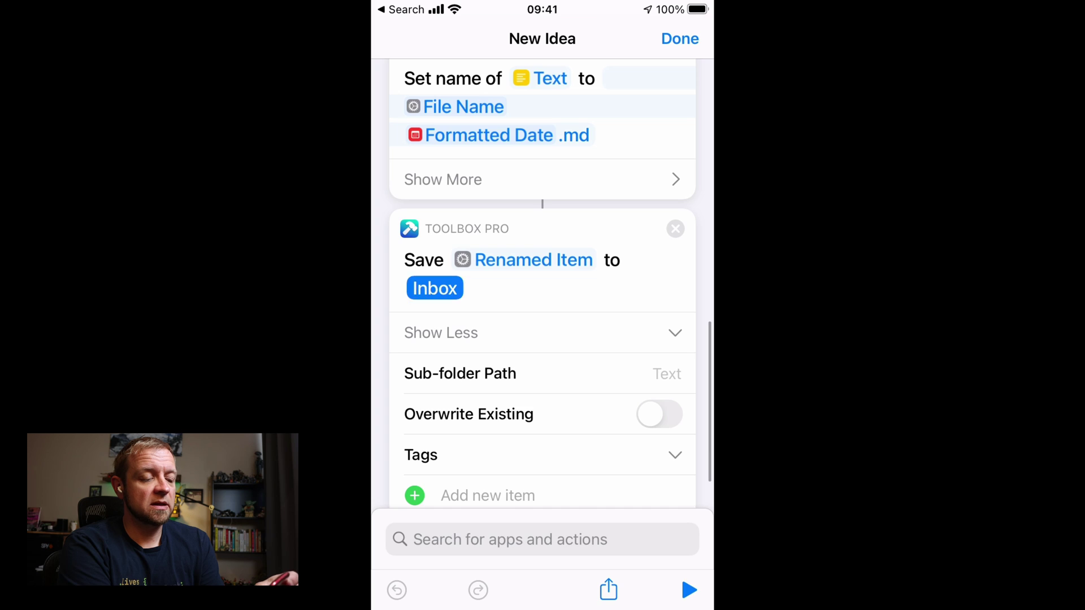
left_click(434, 288)
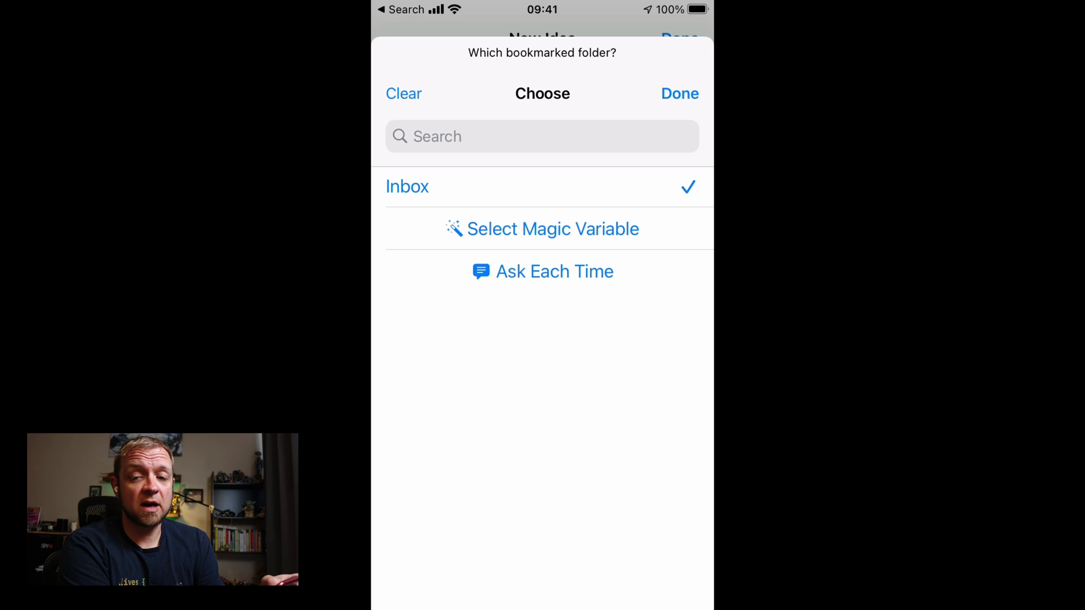
left_click(407, 188)
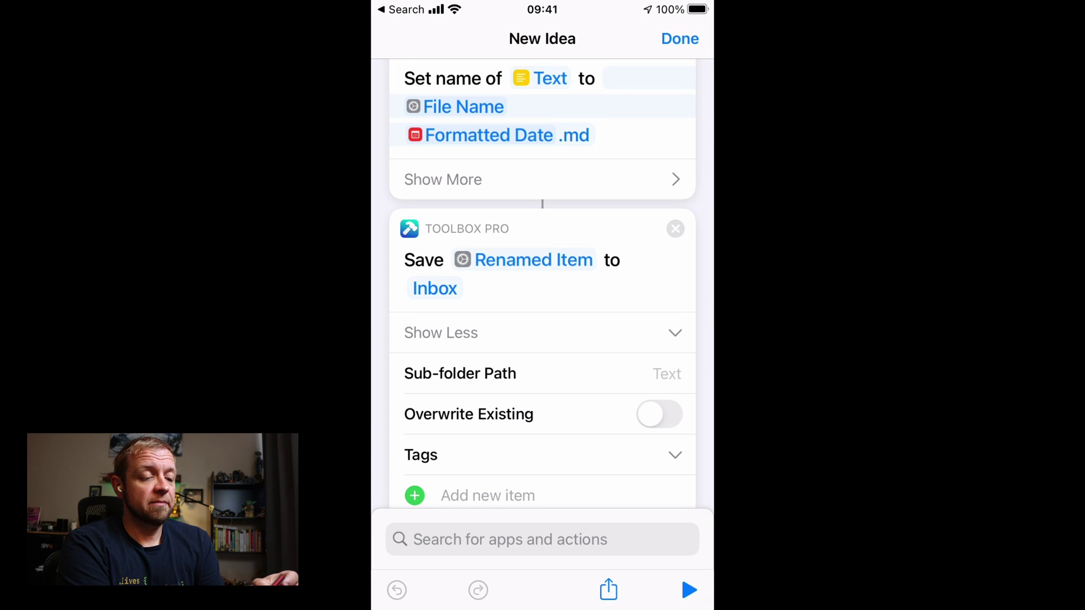
left_click(680, 39)
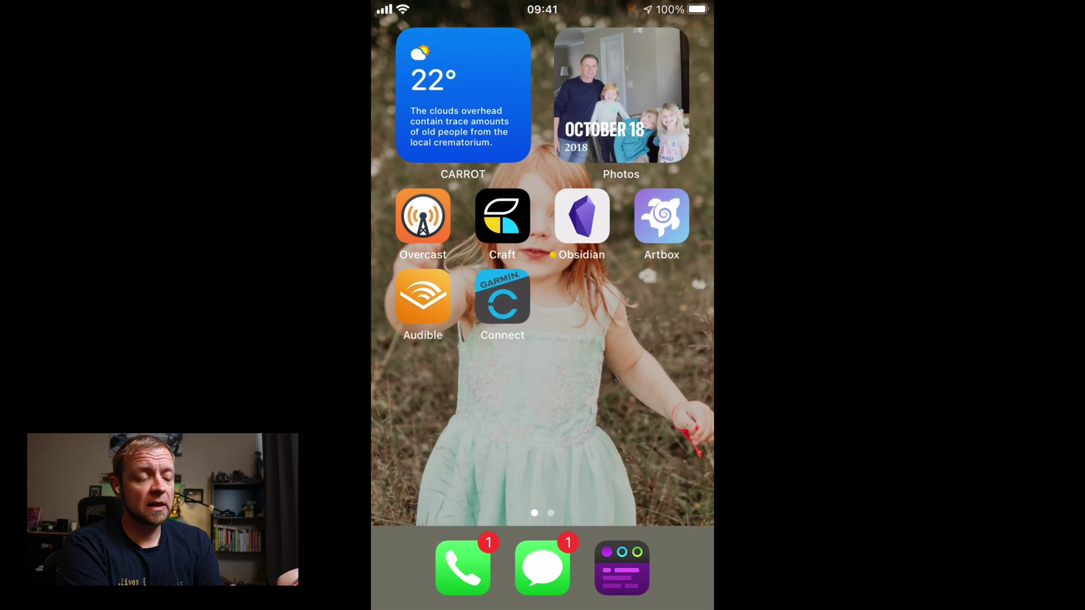
type("set")
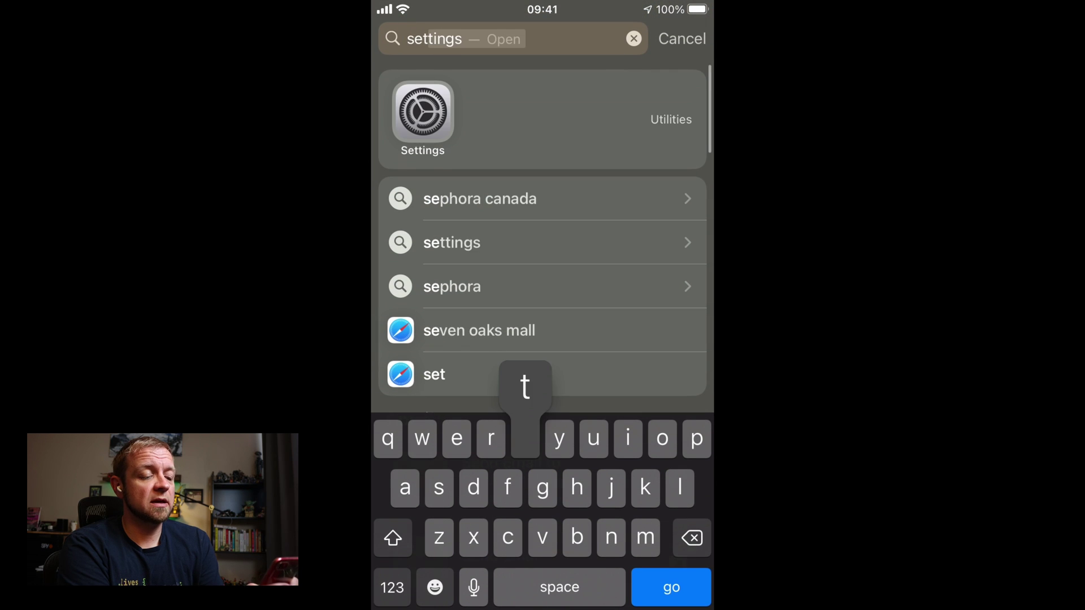
type("t")
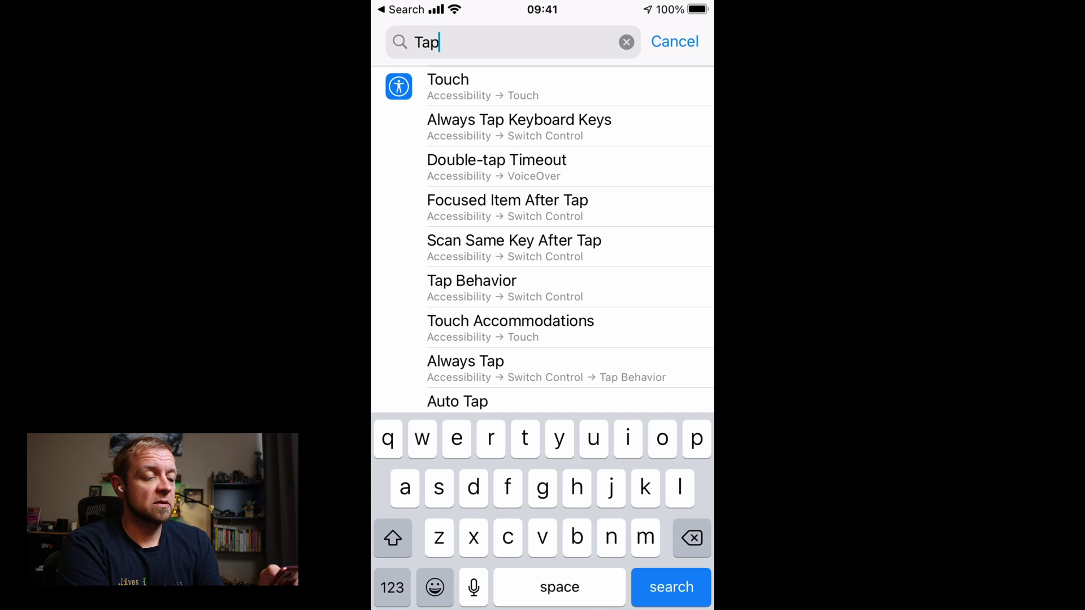
Step: Check in Touch > Back Tap that Triple Tap is assigned to New Idea
left_click(511, 328)
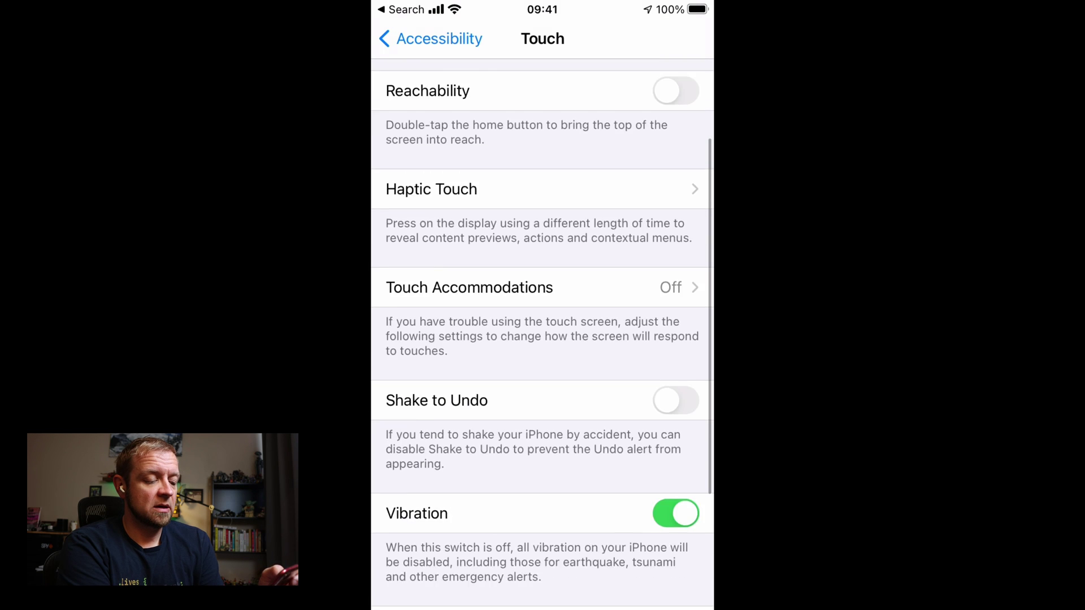
scroll(543, 340, "down", 5)
left_click(543, 521)
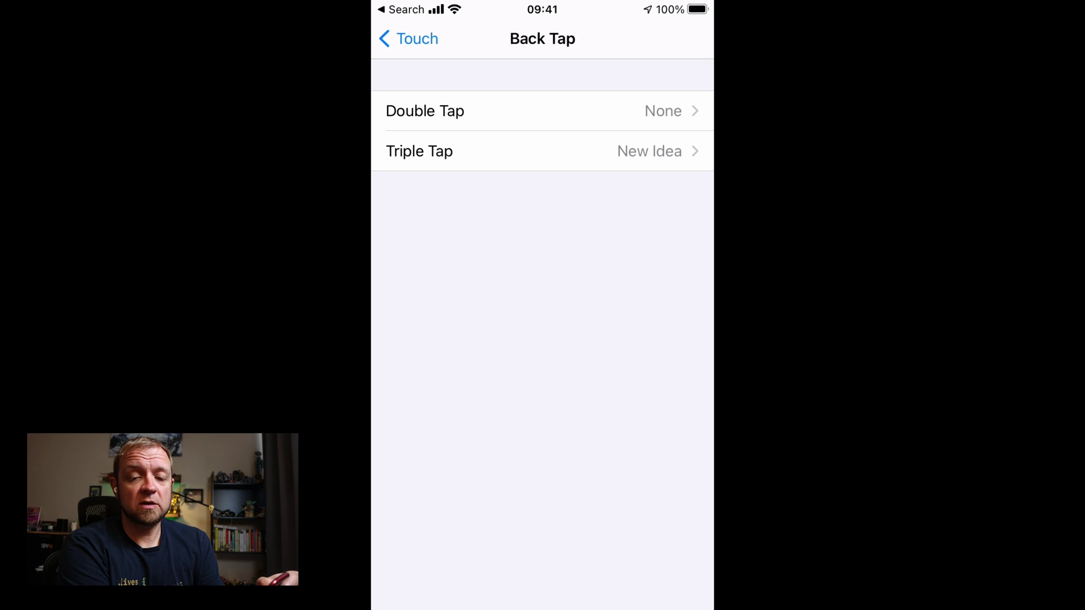
left_click(543, 151)
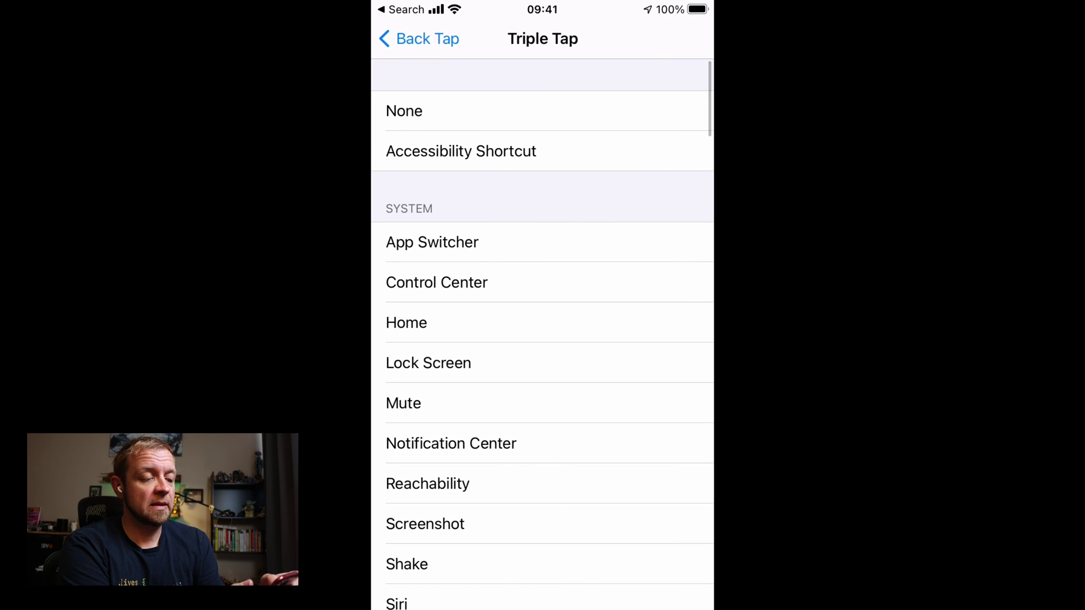
left_click(420, 38)
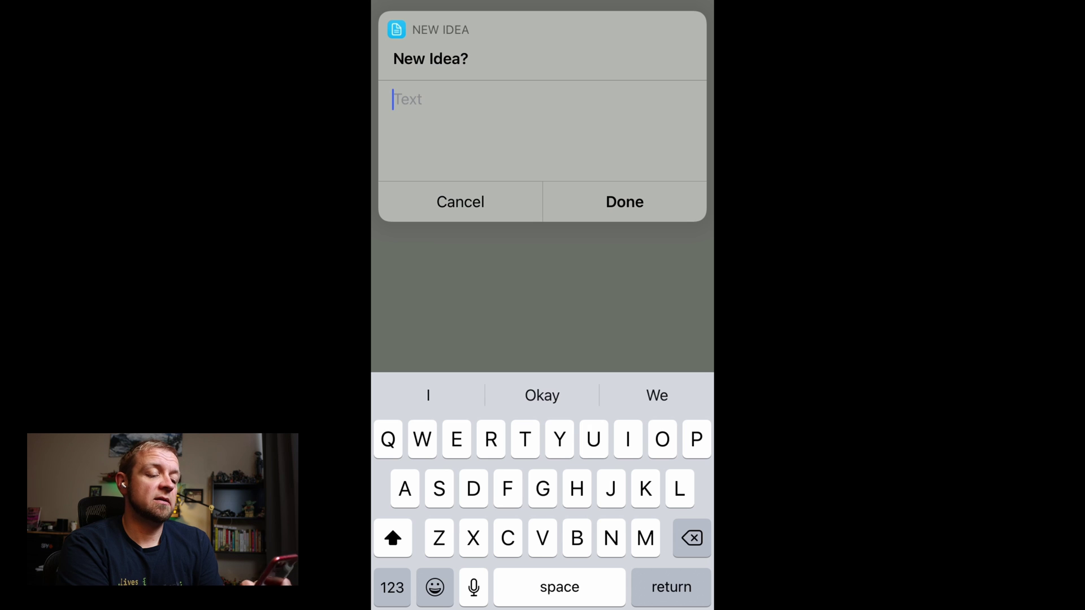
type("Idea ")
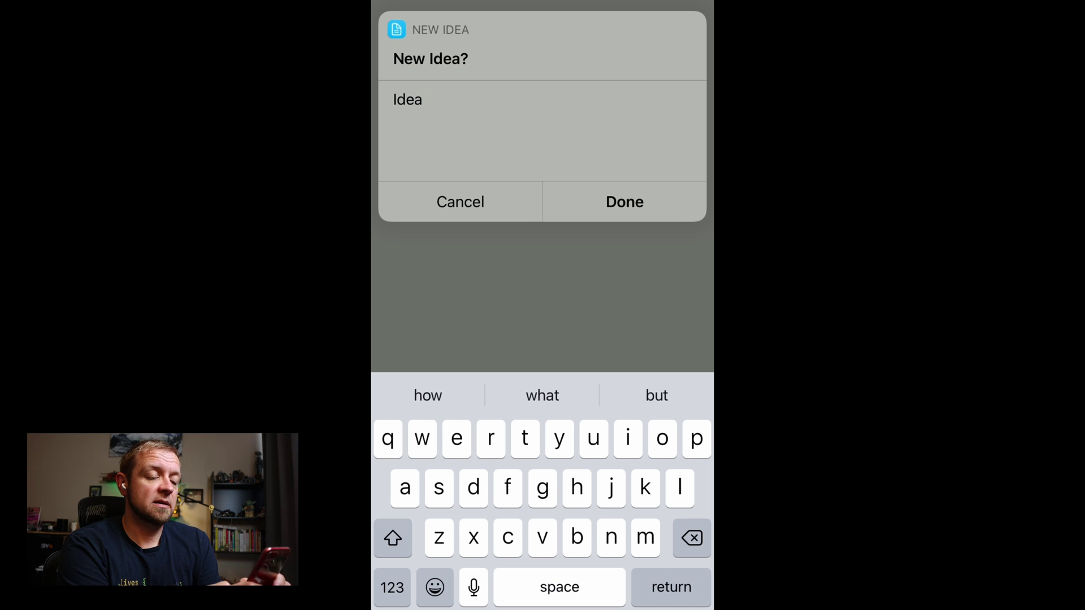
type("is cool")
Step: Submit the idea 'Idea is cool' and the note name 'Name' in the prompts
key("Return")
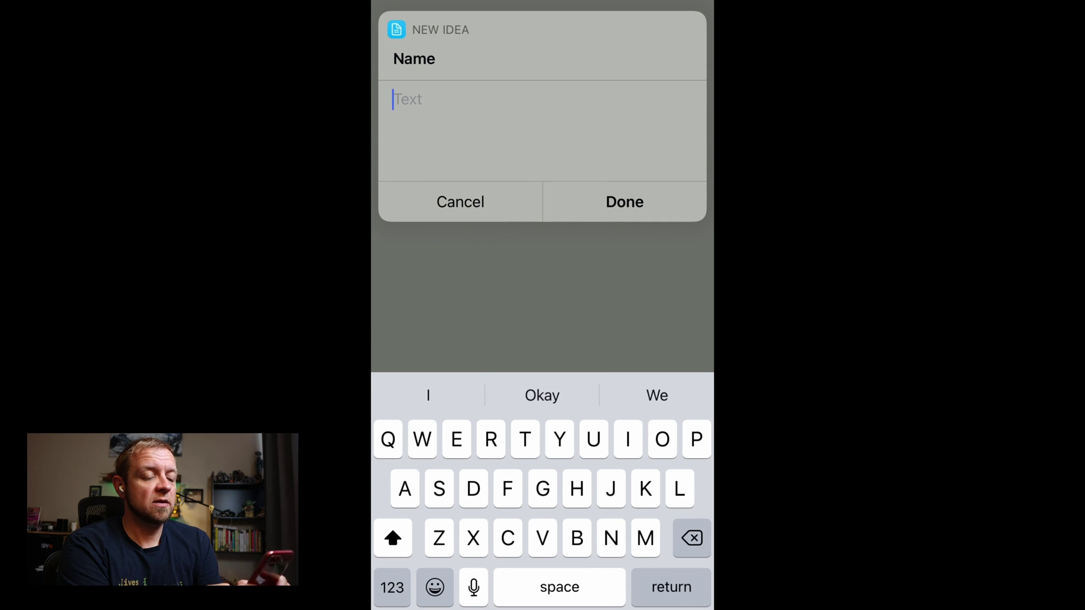
type("Name")
key("Return")
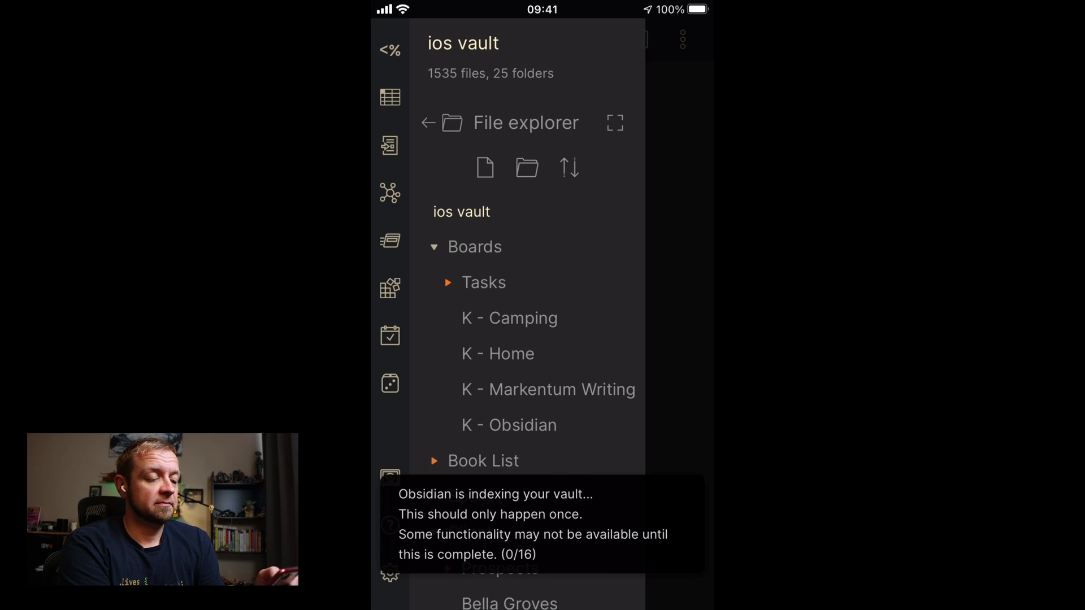
scroll(534, 341, "down", 1)
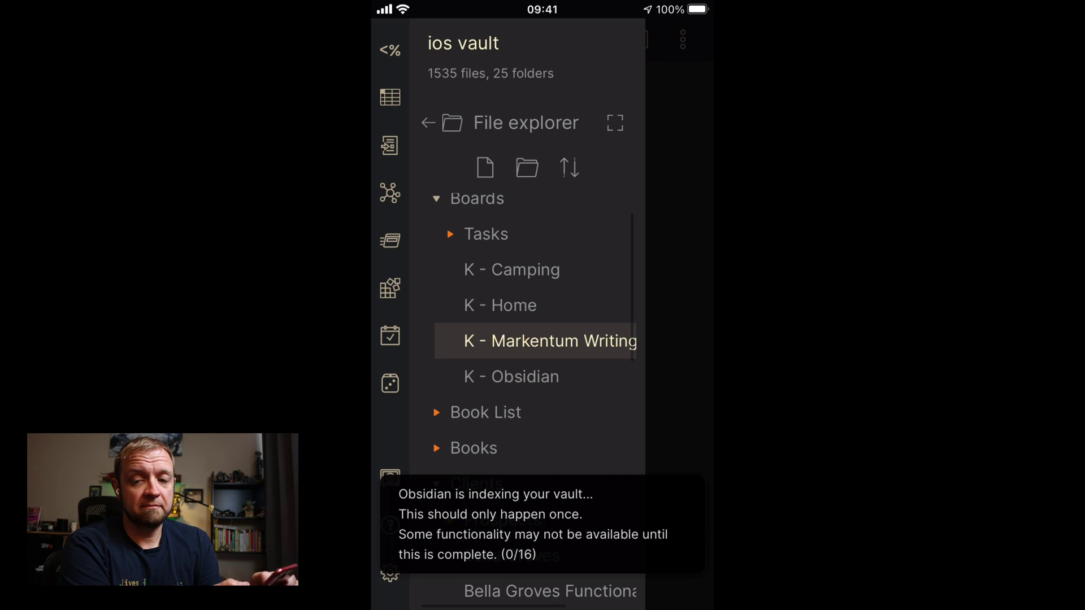
scroll(534, 339, "down", 3)
mouse_move(593, 339)
left_mouse_down()
mouse_move(424, 339)
mouse_move(594, 339)
left_mouse_up()
scroll(534, 339, "down", 3)
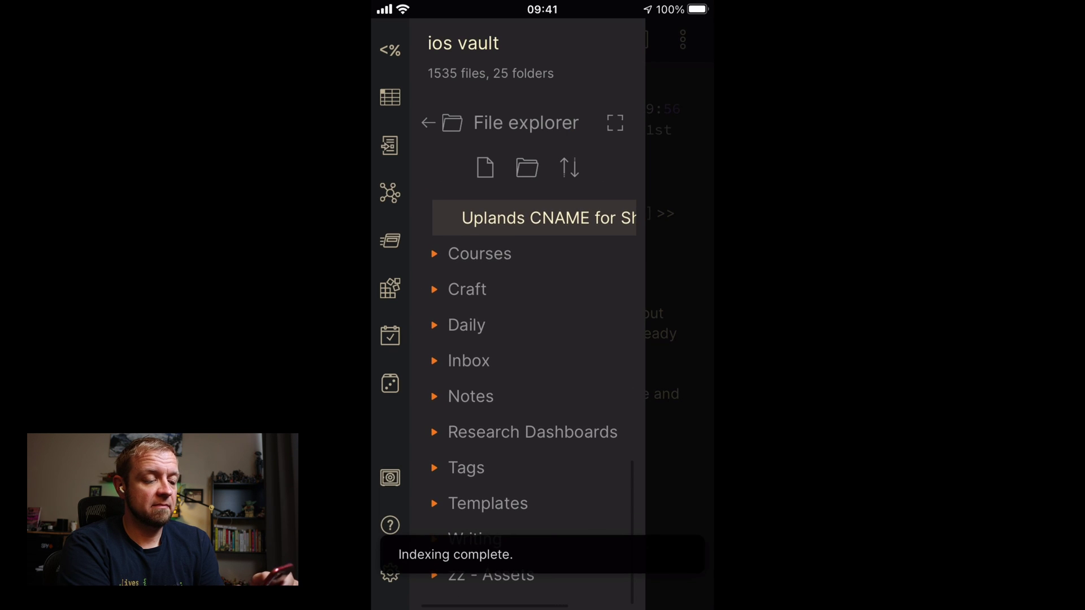
left_click(469, 360)
scroll(526, 382, "down", 3)
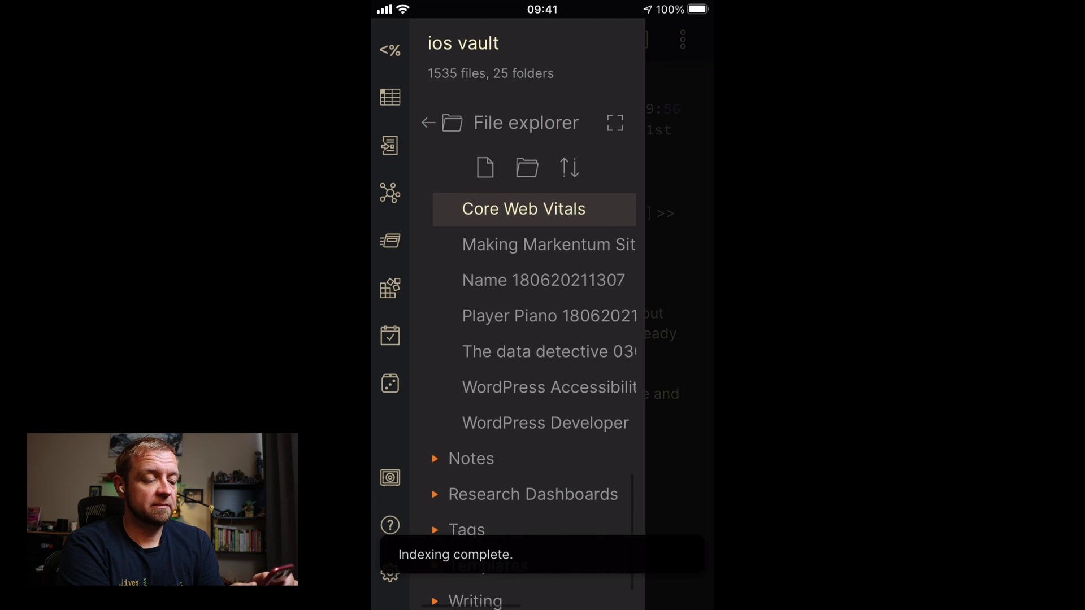
left_click(526, 411)
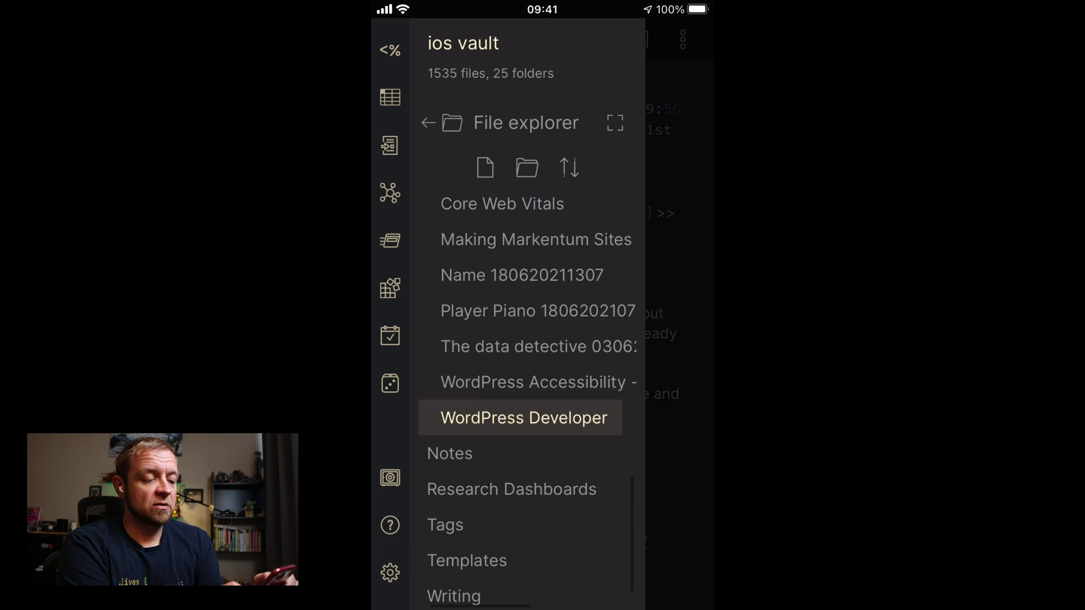
left_click(516, 285)
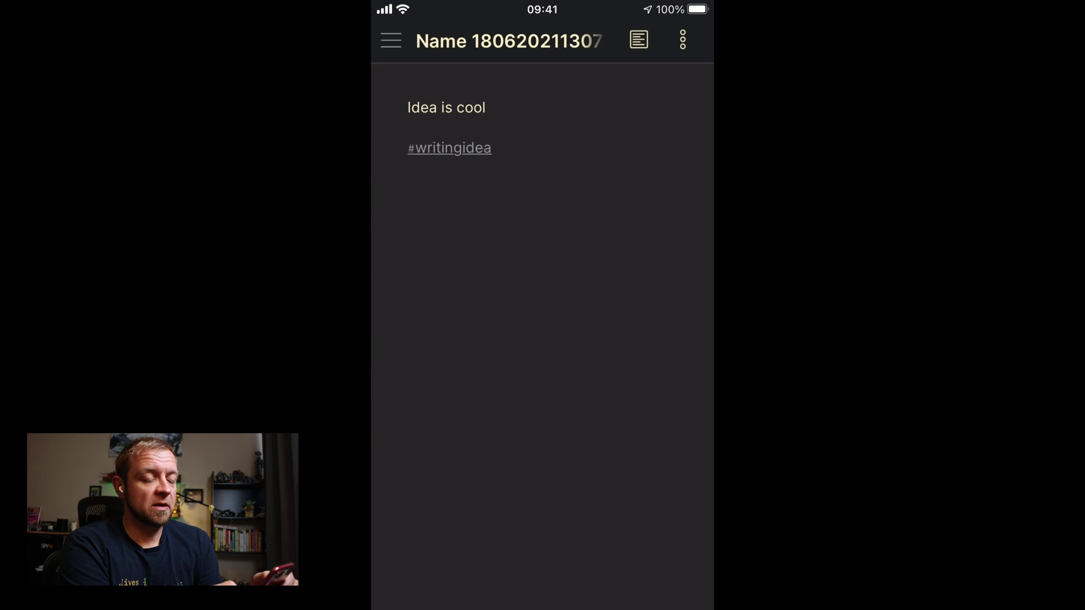